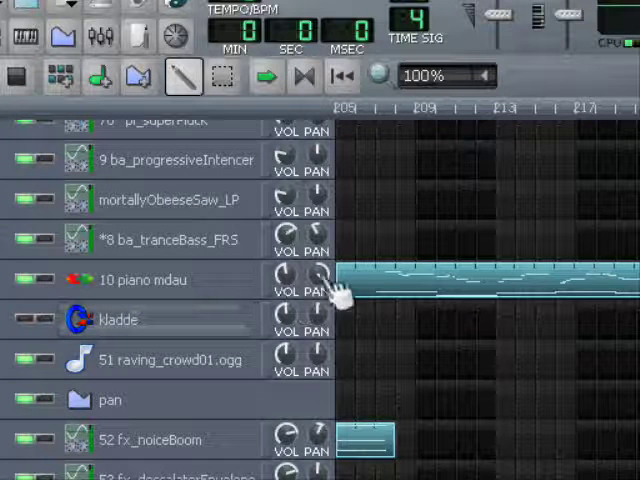
Set the piano mdau track's panning to about 2%, just right of centre.
{"action": "left_click_drag", "start_coordinate": [334, 284], "coordinate": [334, 298]}
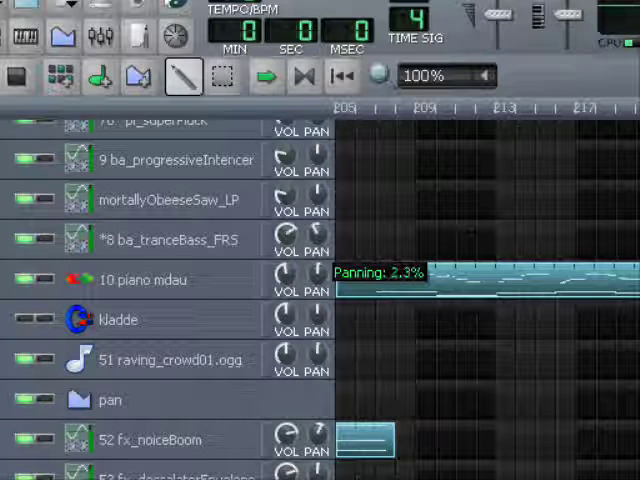
{"action": "left_click_drag", "start_coordinate": [334, 298], "coordinate": [329, 286]}
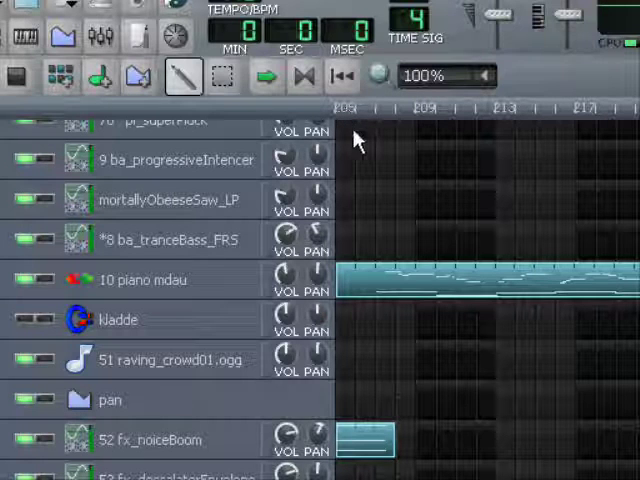
Solo the piano mdau track and briefly play the song.
{"action": "left_click", "coordinate": [45, 280]}
{"action": "key", "text": "space"}
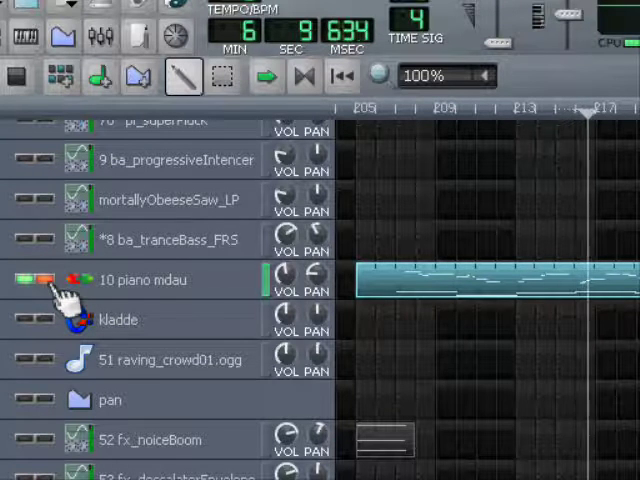
{"action": "key", "text": "space"}
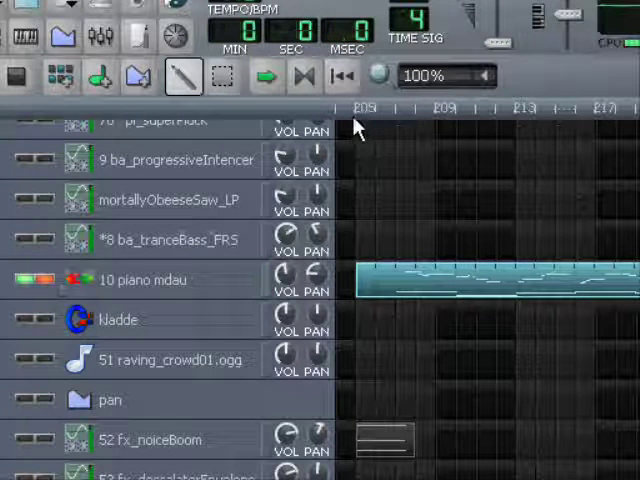
Play from bar 205 while panning the piano track to about -10%.
{"action": "left_click", "coordinate": [352, 115]}
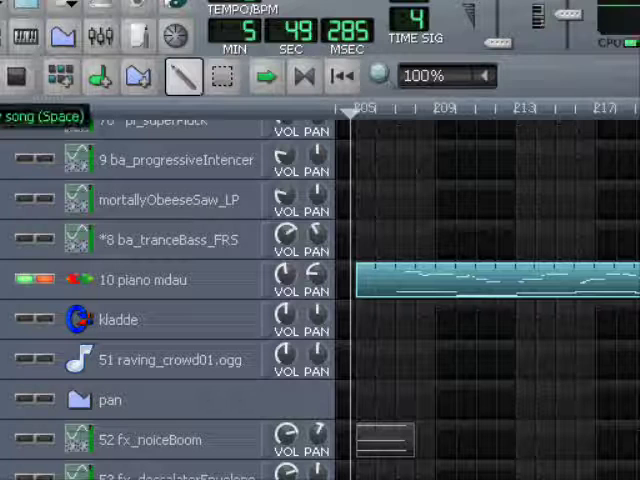
{"action": "key", "text": "space"}
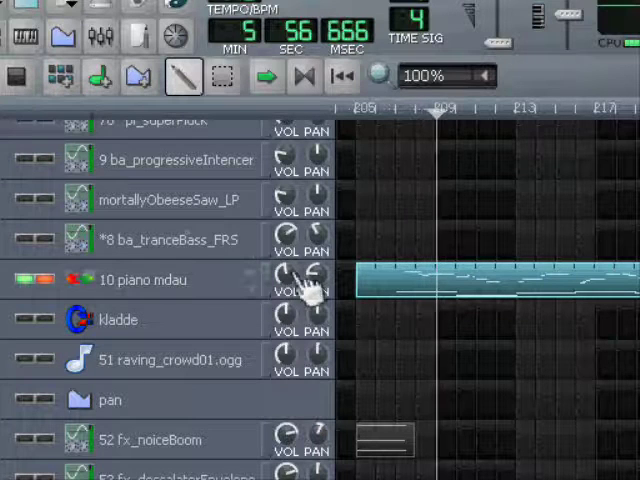
{"action": "mouse_move", "coordinate": [324, 283]}
{"action": "left_mouse_down"}
{"action": "mouse_move", "coordinate": [324, 250]}
{"action": "mouse_move", "coordinate": [318, 250]}
{"action": "left_mouse_up"}
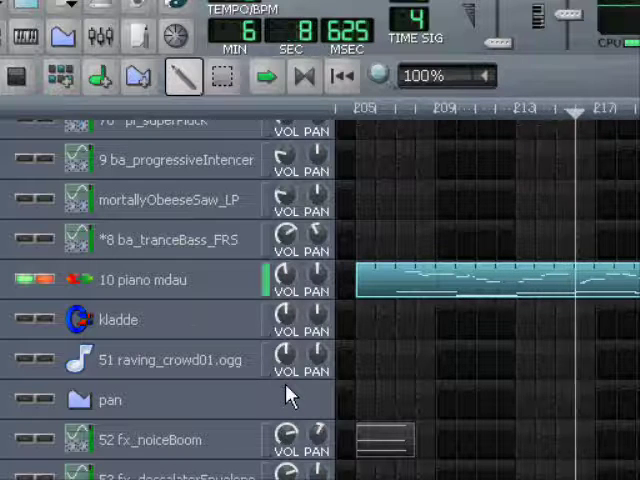
{"action": "key", "text": "space"}
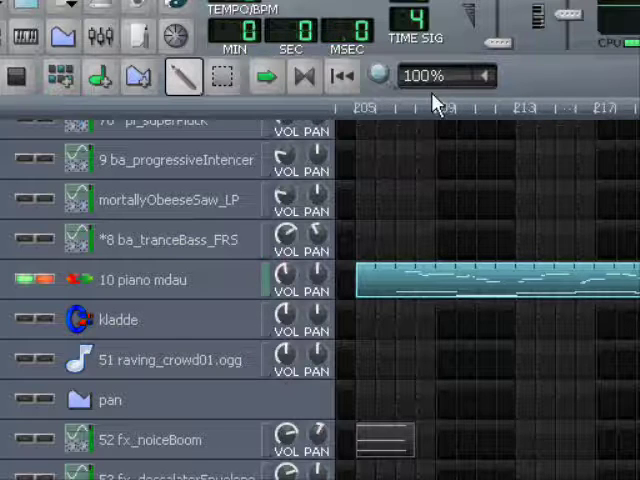
Pan the piano mdau track fully right to 100% and play it from bar 205.
{"action": "left_click", "coordinate": [353, 116]}
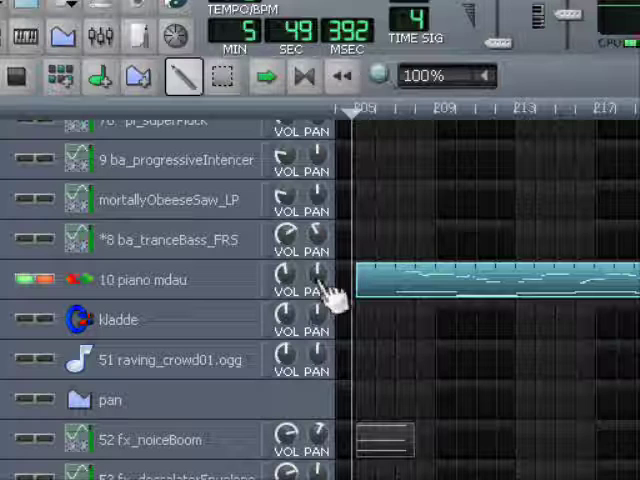
{"action": "left_click_drag", "start_coordinate": [329, 285], "coordinate": [329, 240]}
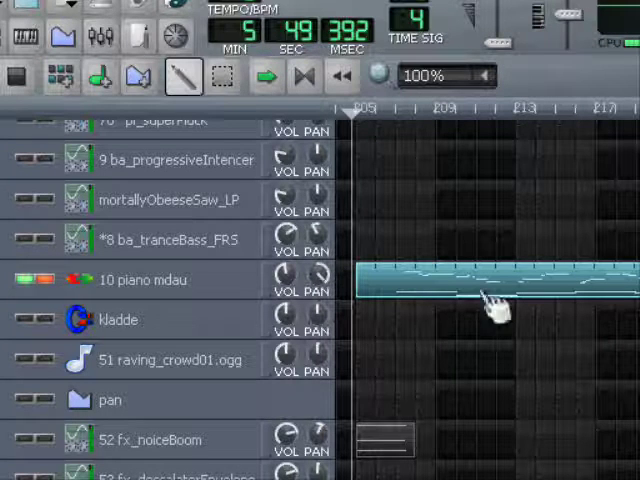
{"action": "key", "text": "space"}
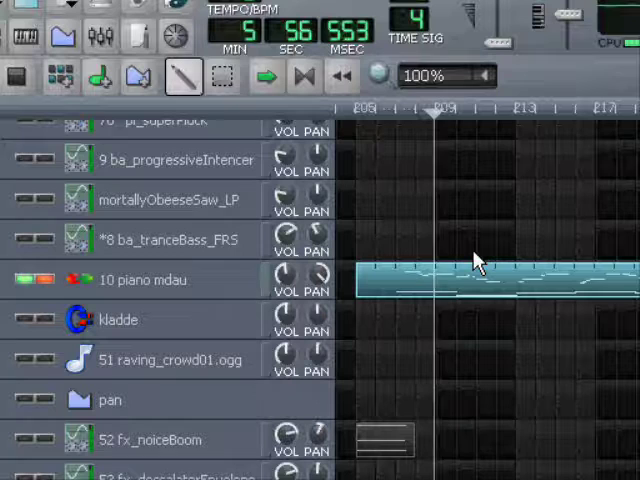
{"action": "key", "text": "space"}
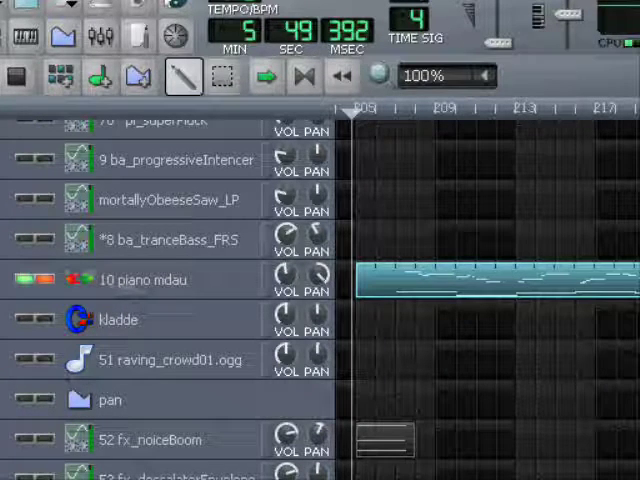
Clone the piano mdau track below the original, pan the copy to -100% and unmute it.
{"action": "left_click_drag", "start_coordinate": [7, 411], "coordinate": [29, 336]}
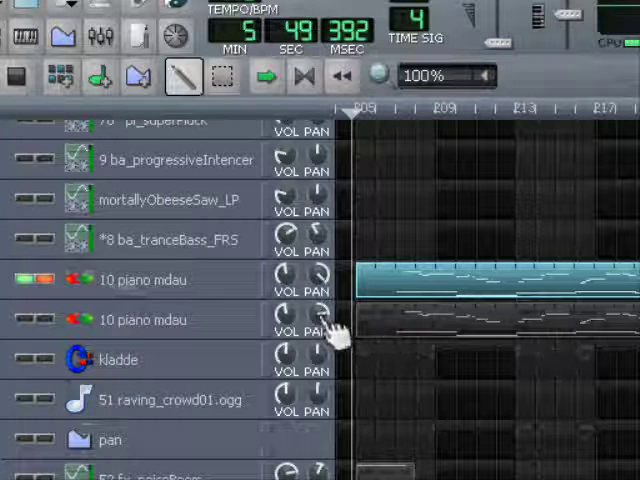
{"action": "left_click_drag", "start_coordinate": [330, 328], "coordinate": [330, 420]}
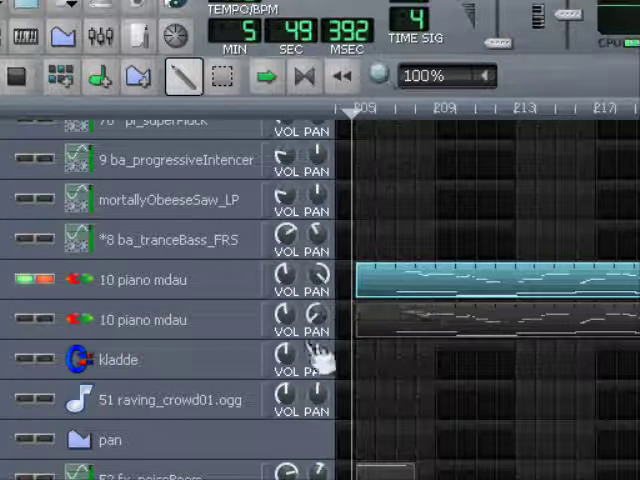
{"action": "left_click", "coordinate": [30, 321]}
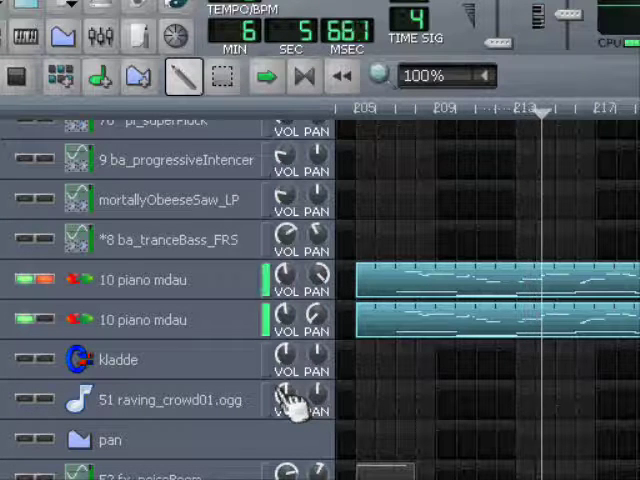
{"action": "key", "text": "space"}
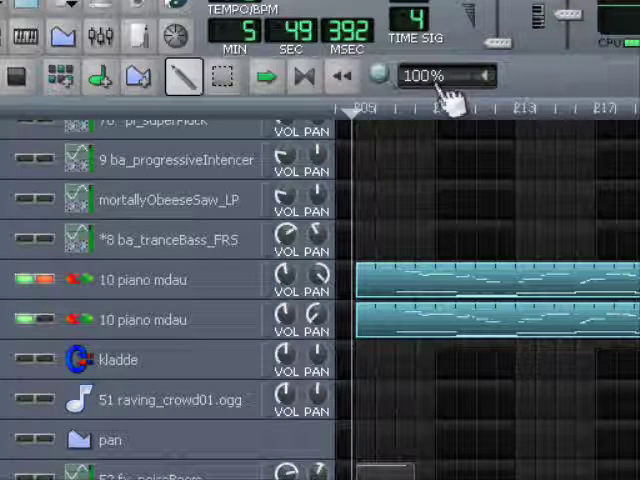
{"action": "scroll", "coordinate": [450, 96], "scroll_direction": "down", "scroll_amount": 1}
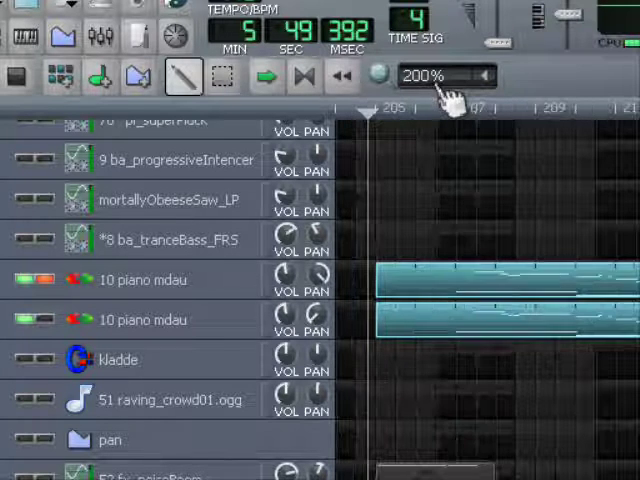
{"action": "scroll", "coordinate": [450, 96], "scroll_direction": "down", "scroll_amount": 1}
{"action": "scroll", "coordinate": [450, 98], "scroll_direction": "down", "scroll_amount": 2}
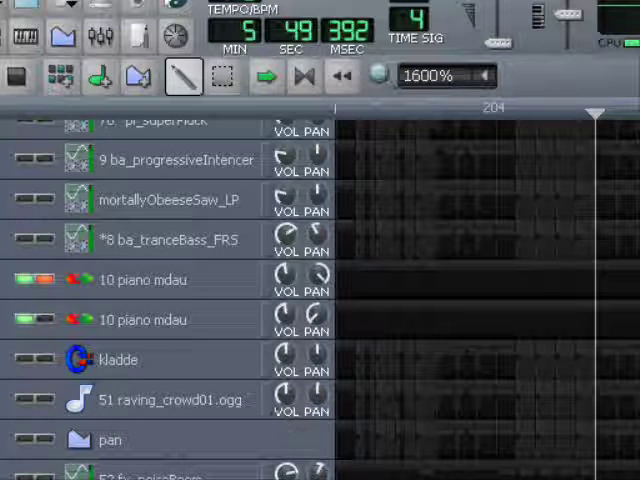
{"action": "scroll", "coordinate": [487, 300], "scroll_direction": "right", "scroll_amount": 2}
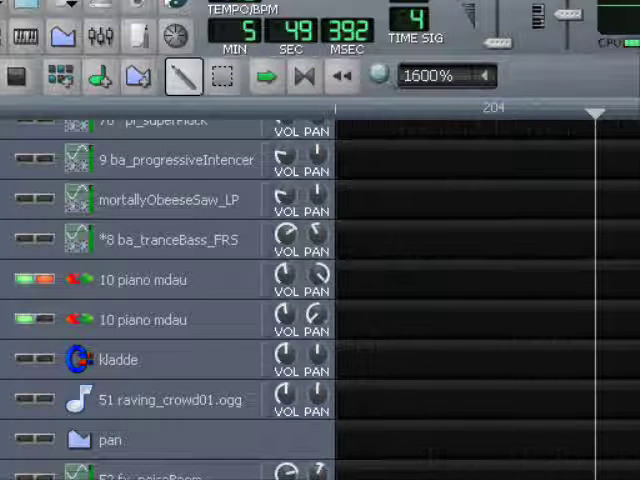
{"action": "scroll", "coordinate": [487, 300], "scroll_direction": "right", "scroll_amount": 3}
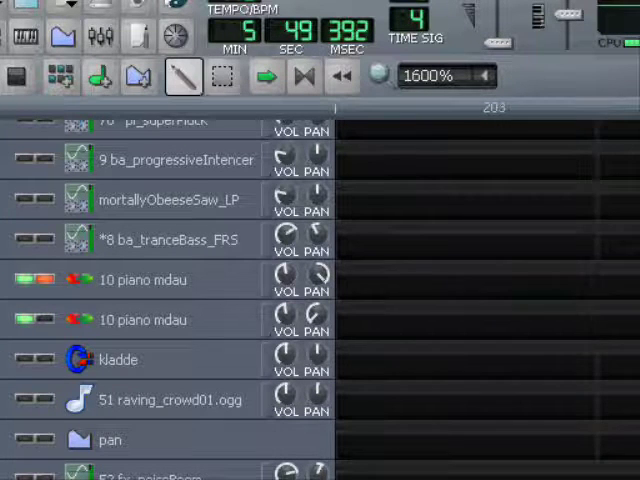
{"action": "scroll", "coordinate": [487, 300], "scroll_direction": "right", "scroll_amount": 3}
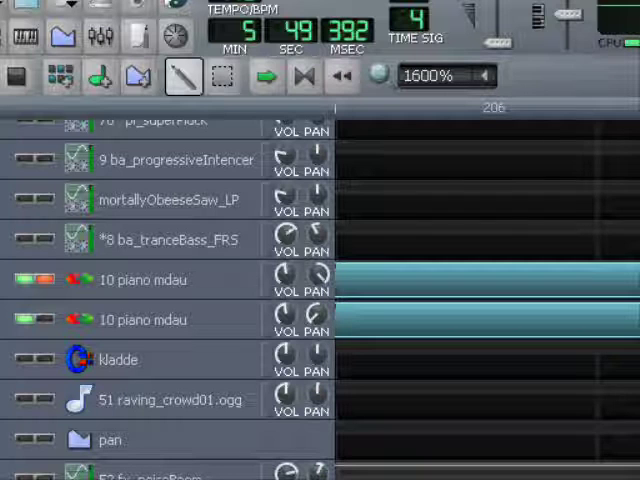
{"action": "scroll", "coordinate": [487, 300], "scroll_direction": "left", "scroll_amount": 2}
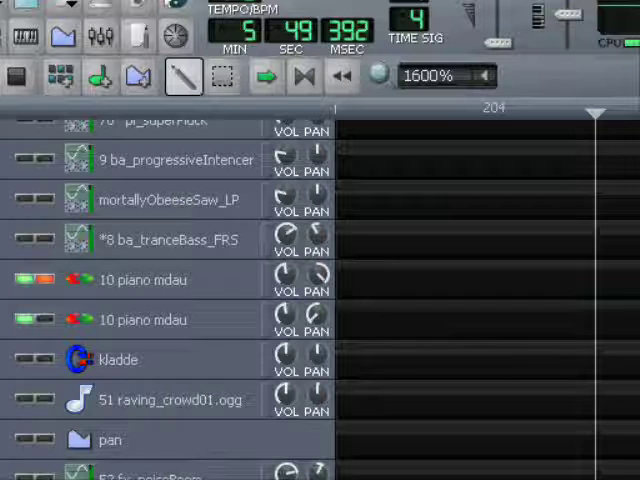
Move the second piano mdau clip slightly right, just after the first piano clip.
{"action": "left_click_drag", "start_coordinate": [513, 331], "coordinate": [430, 321]}
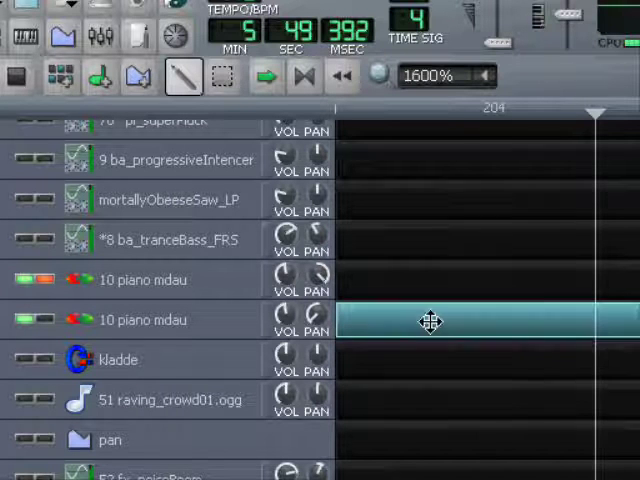
{"action": "middle_click", "coordinate": [430, 321]}
{"action": "left_click", "coordinate": [457, 321]}
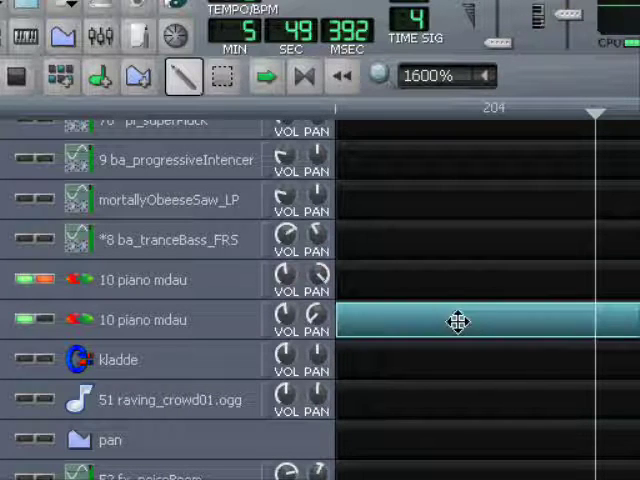
{"action": "left_click_drag", "start_coordinate": [457, 321], "coordinate": [562, 333]}
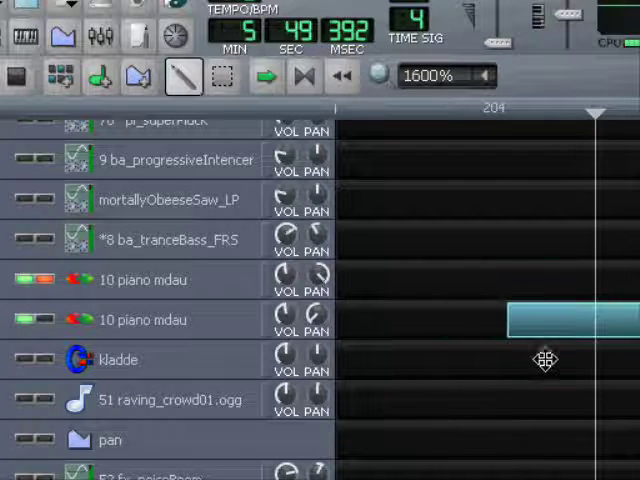
{"action": "left_click_drag", "start_coordinate": [562, 333], "coordinate": [639, 335]}
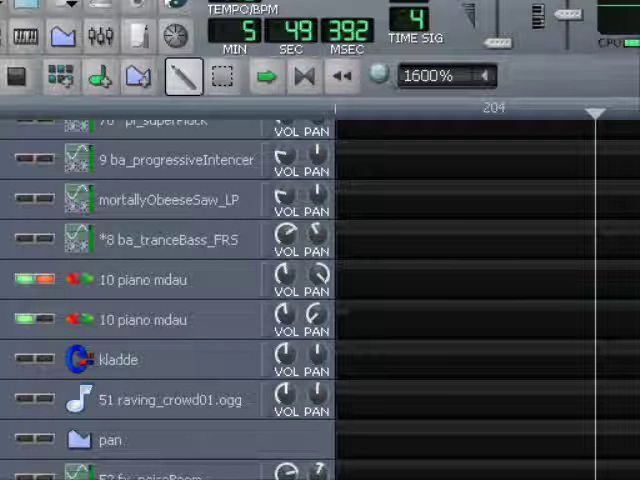
{"action": "key", "text": "space"}
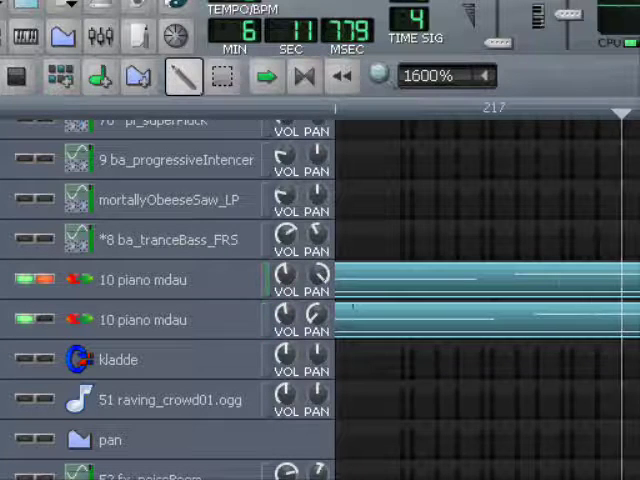
{"action": "left_click", "coordinate": [13, 78]}
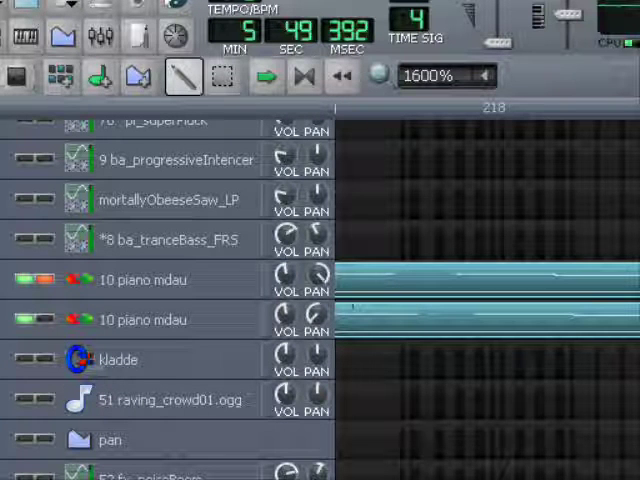
Move both pan automation tracks under the piano tracks, enable them, and play the song.
{"action": "left_click_drag", "start_coordinate": [5, 438], "coordinate": [7, 350]}
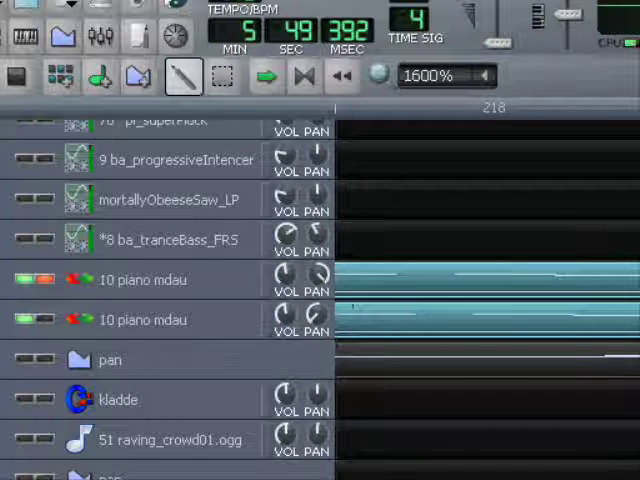
{"action": "left_click_drag", "start_coordinate": [44, 476], "coordinate": [44, 392]}
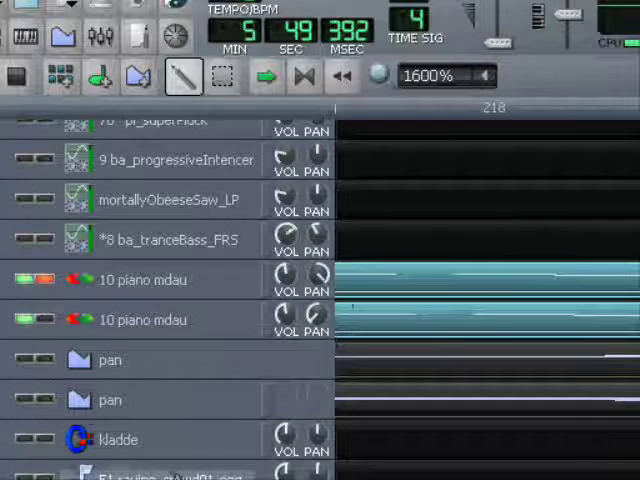
{"action": "left_click", "coordinate": [35, 360]}
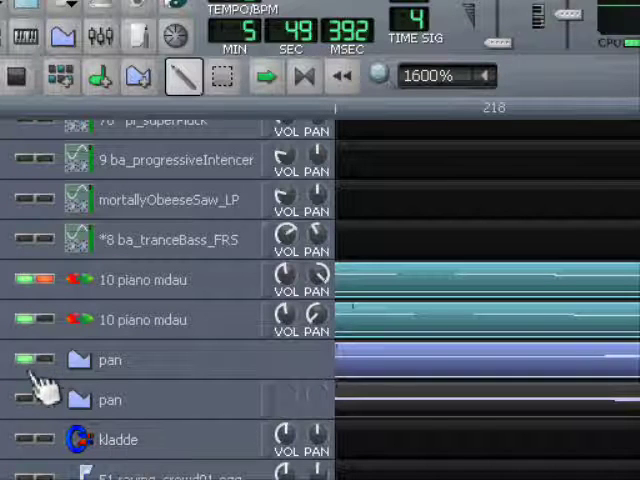
{"action": "left_click", "coordinate": [35, 400]}
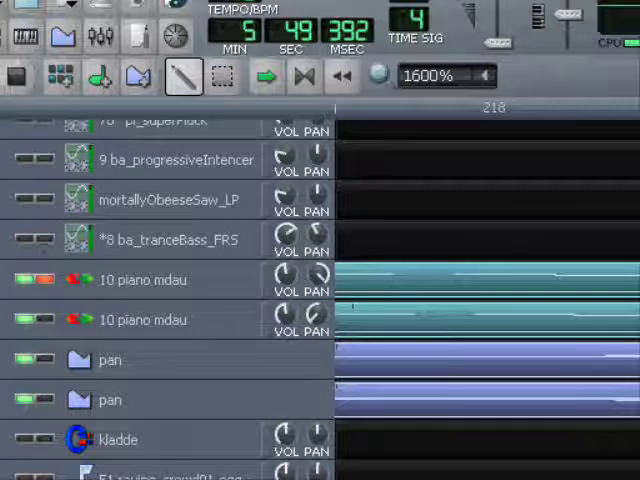
{"action": "key", "text": "space"}
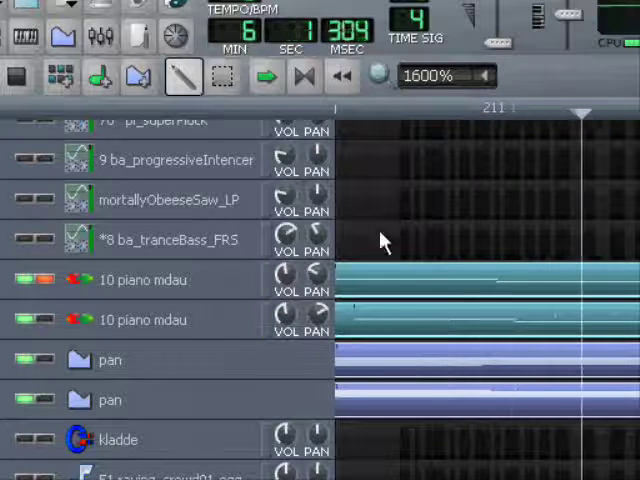
{"action": "scroll", "coordinate": [450, 92], "scroll_direction": "up", "scroll_amount": 1}
{"action": "scroll", "coordinate": [450, 98], "scroll_direction": "up", "scroll_amount": 1}
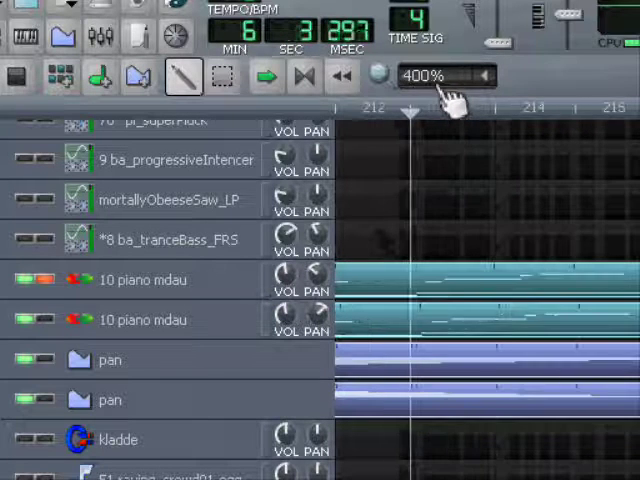
{"action": "scroll", "coordinate": [450, 98], "scroll_direction": "up", "scroll_amount": 1}
{"action": "scroll", "coordinate": [450, 98], "scroll_direction": "up", "scroll_amount": 1}
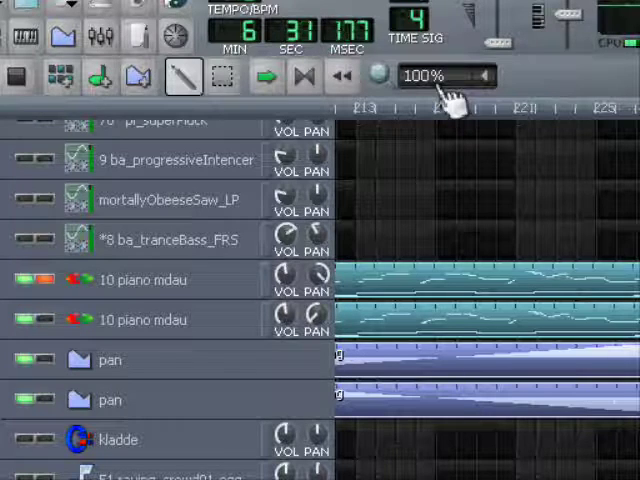
Stop the song with the Stop button.
{"action": "left_click", "coordinate": [17, 80]}
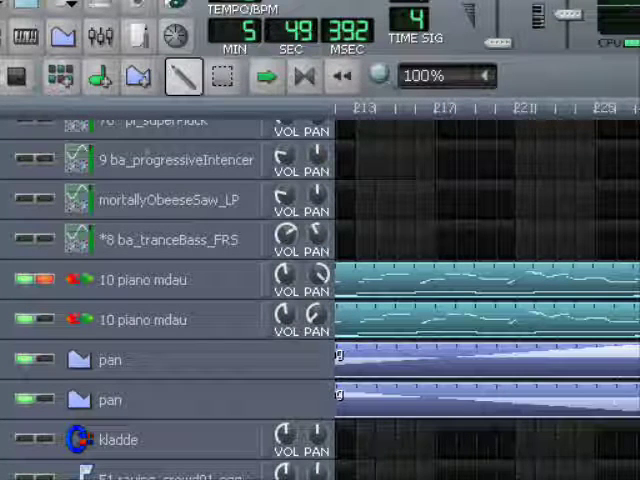